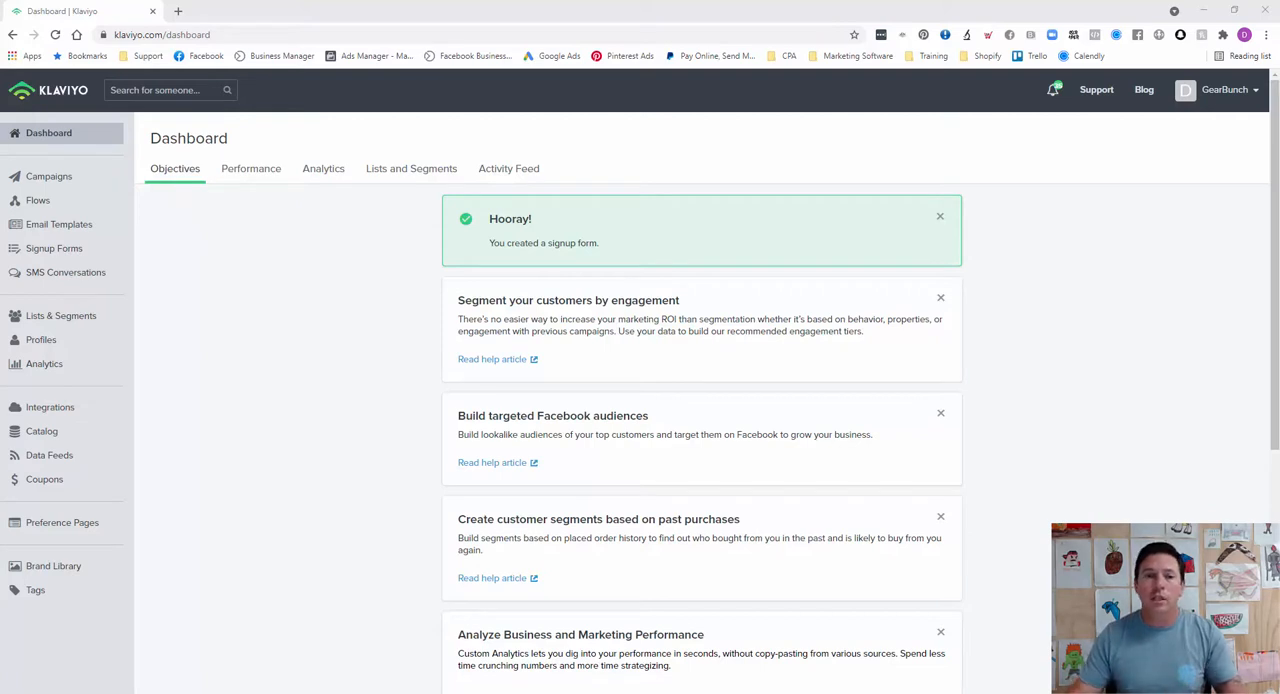
# Step: Start a new segment in Lists & Segments and name it "Purchasers All-Time"
pyautogui.click(69, 317)
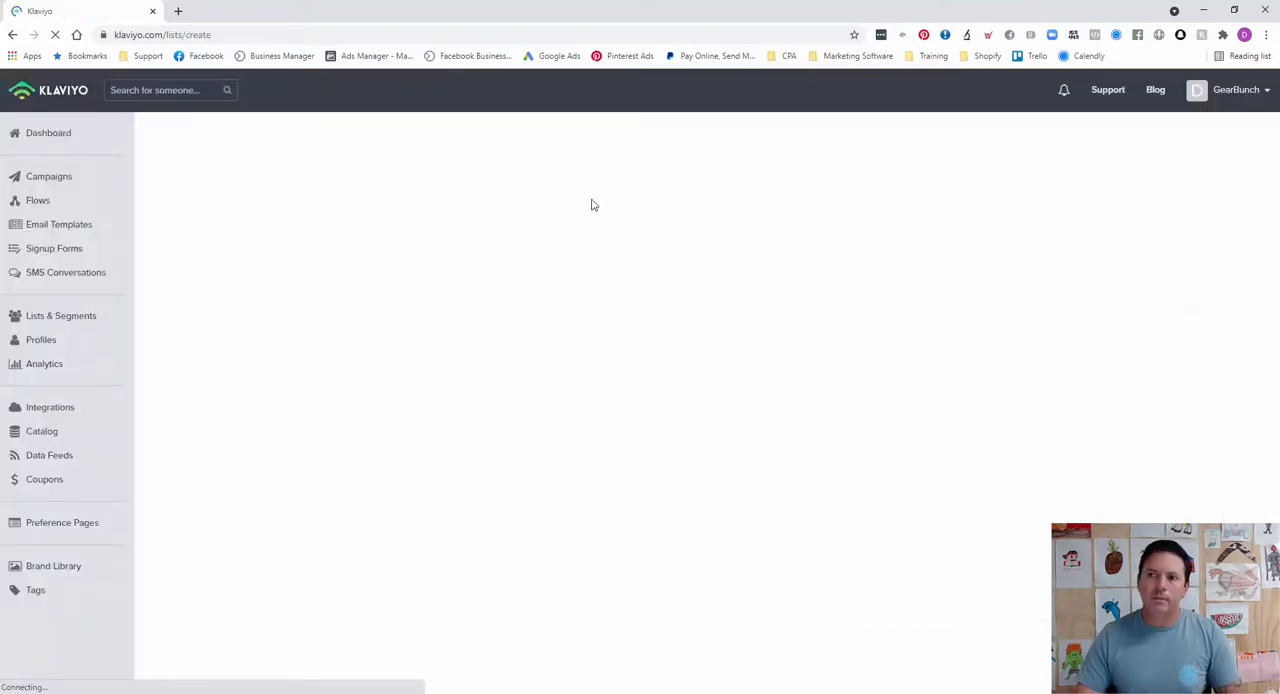
pyautogui.click(808, 286)
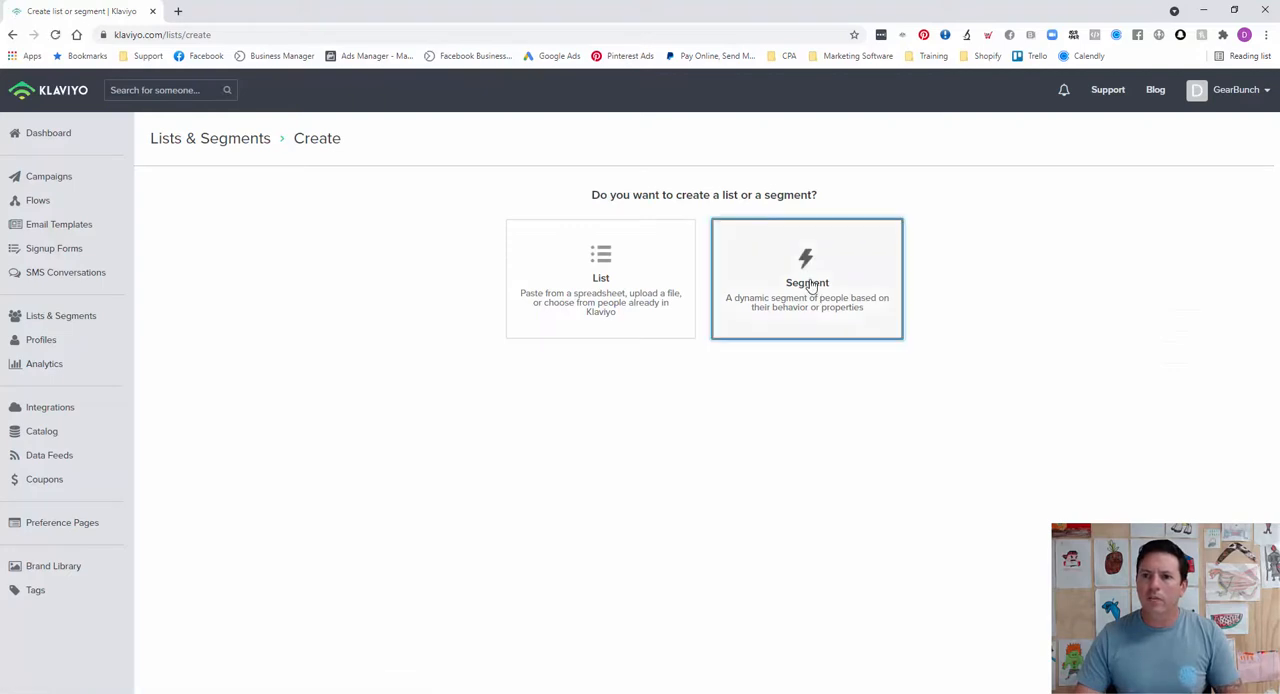
pyautogui.click(256, 234)
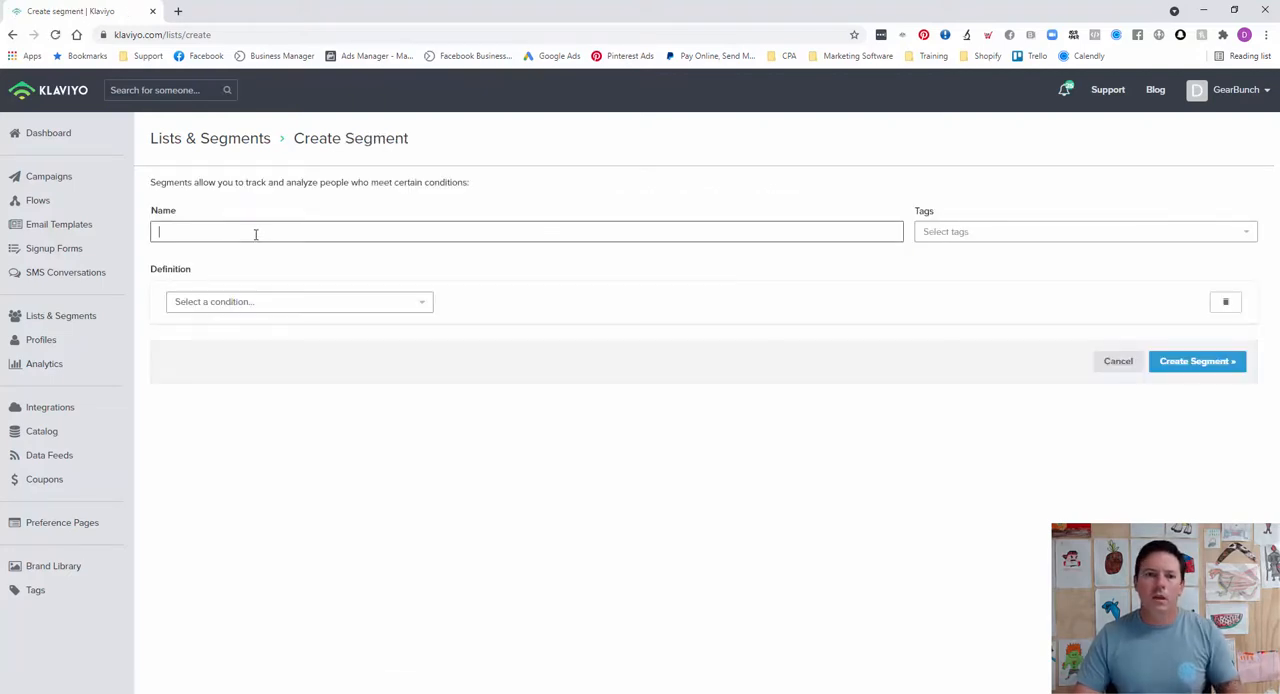
pyautogui.write('Pur')
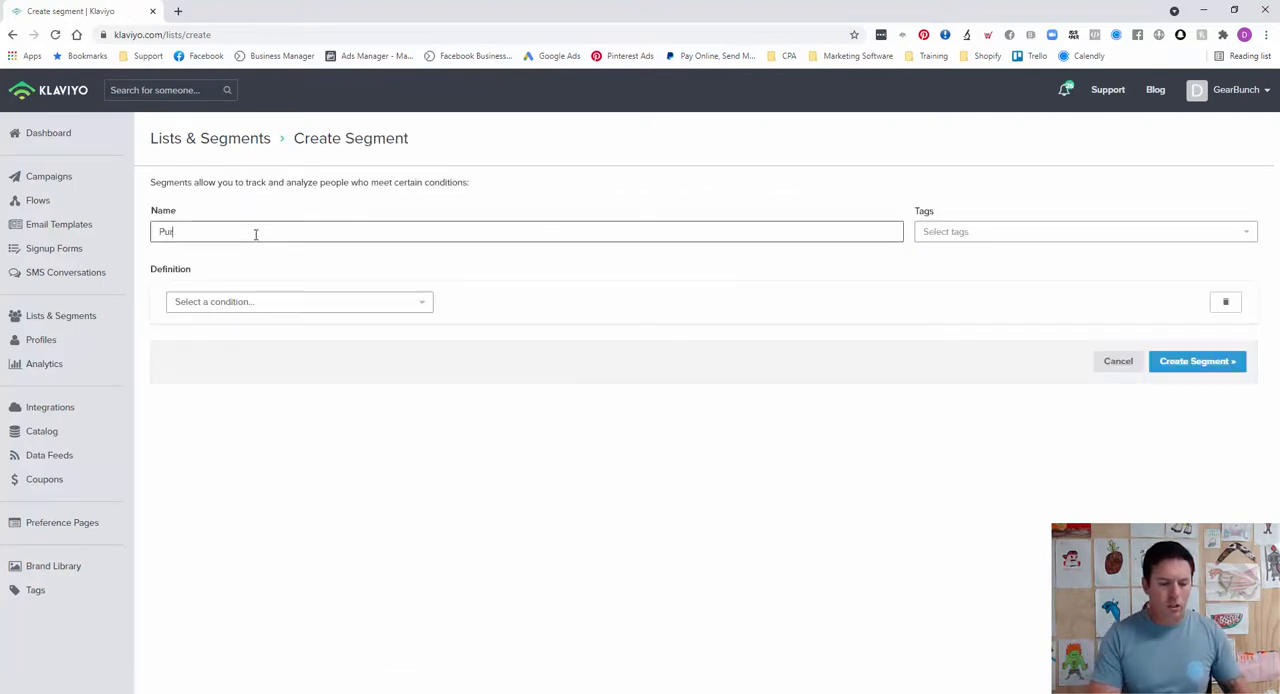
pyautogui.write('chasers ')
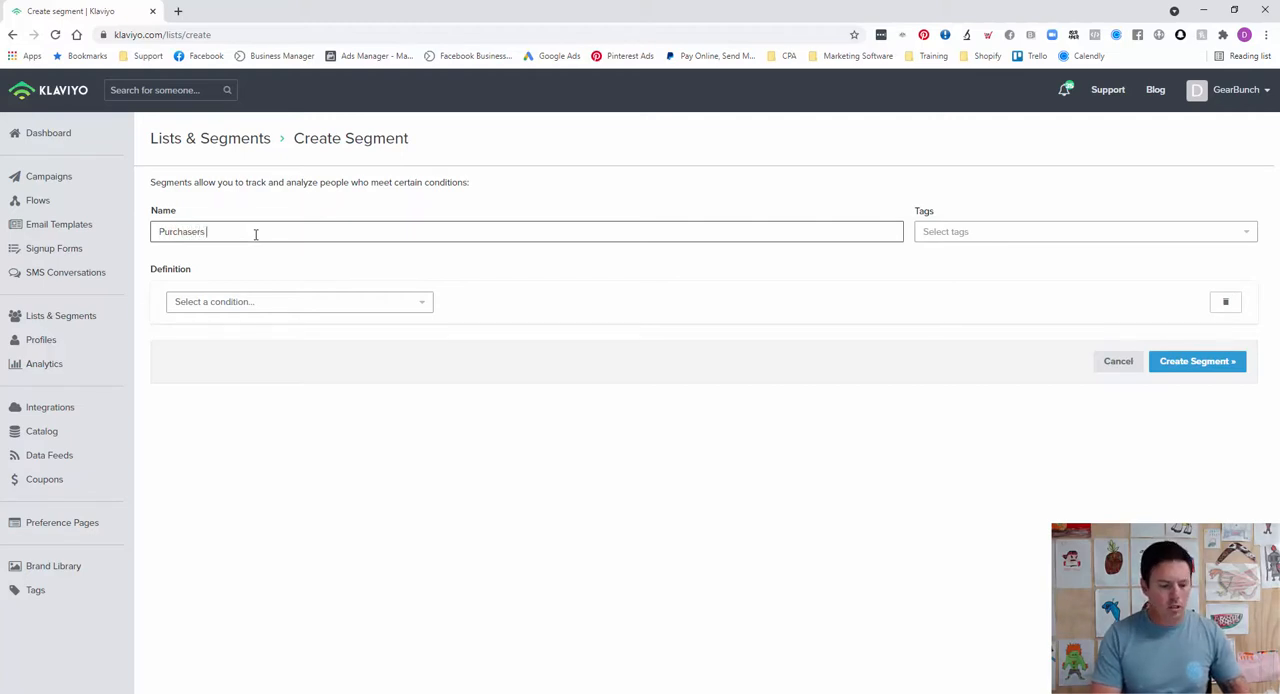
pyautogui.write('All-0')
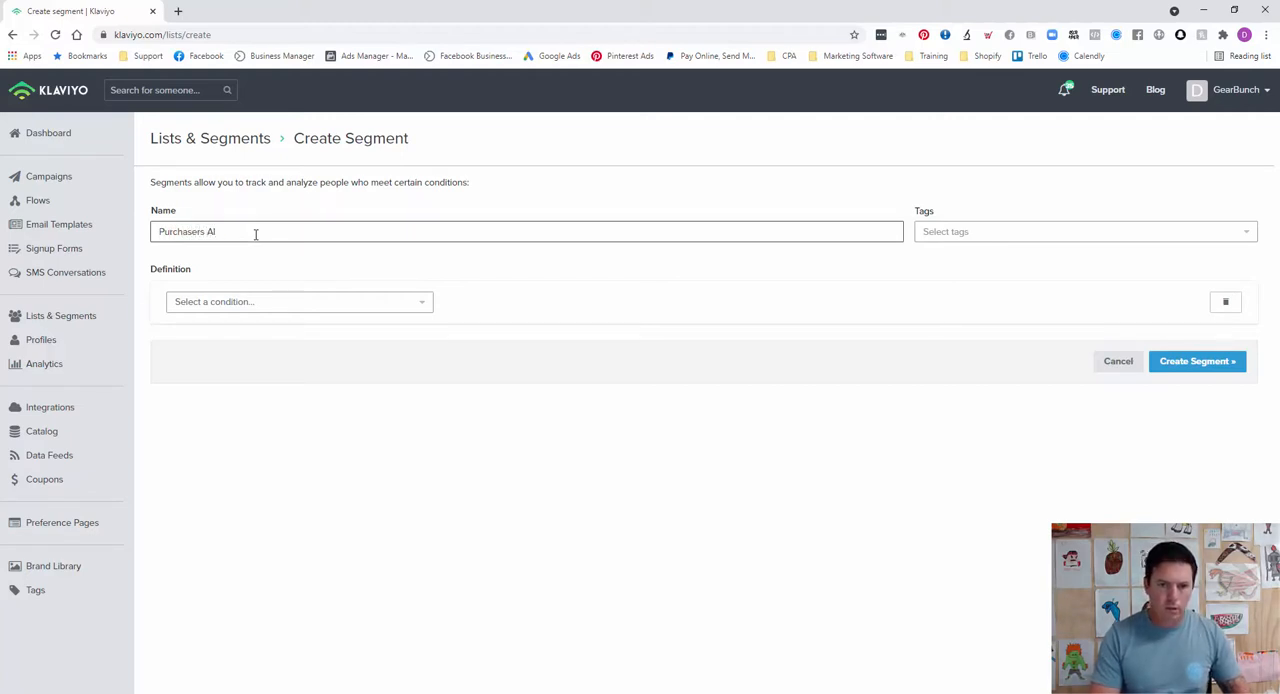
pyautogui.write('-Time')
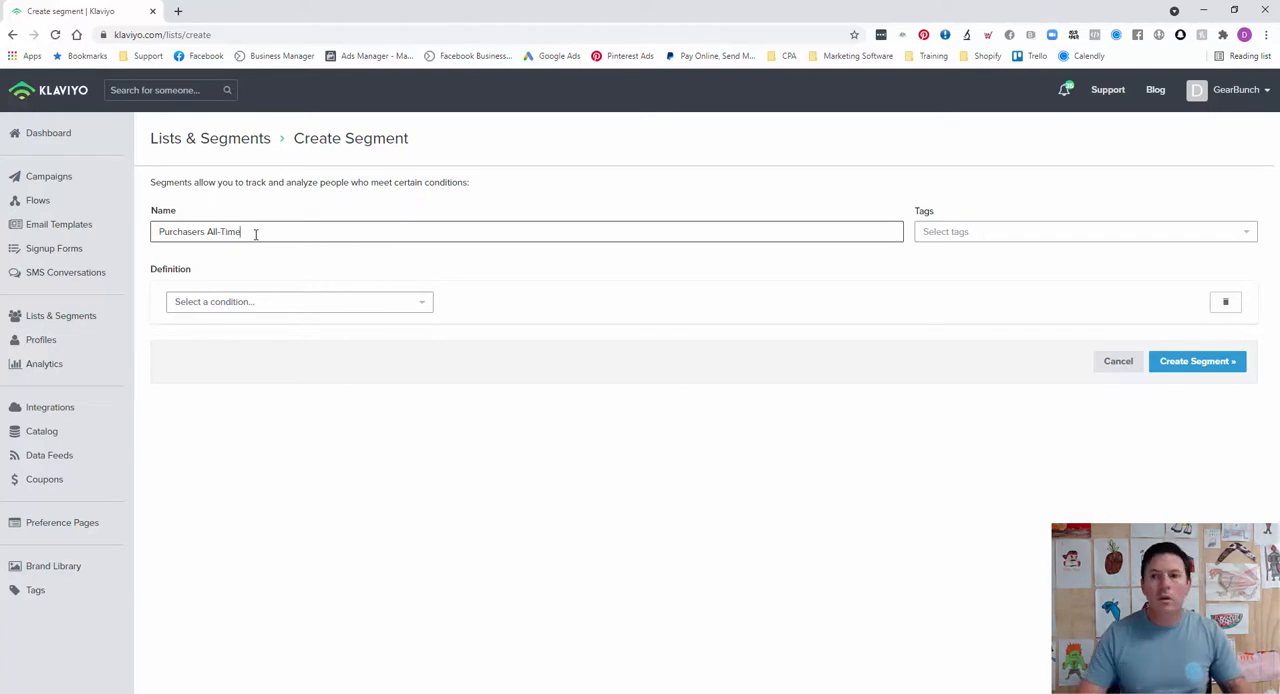
# Step: Define the segment by what someone has done (or not done), using the Shopify Placed Order metric
pyautogui.click(320, 304)
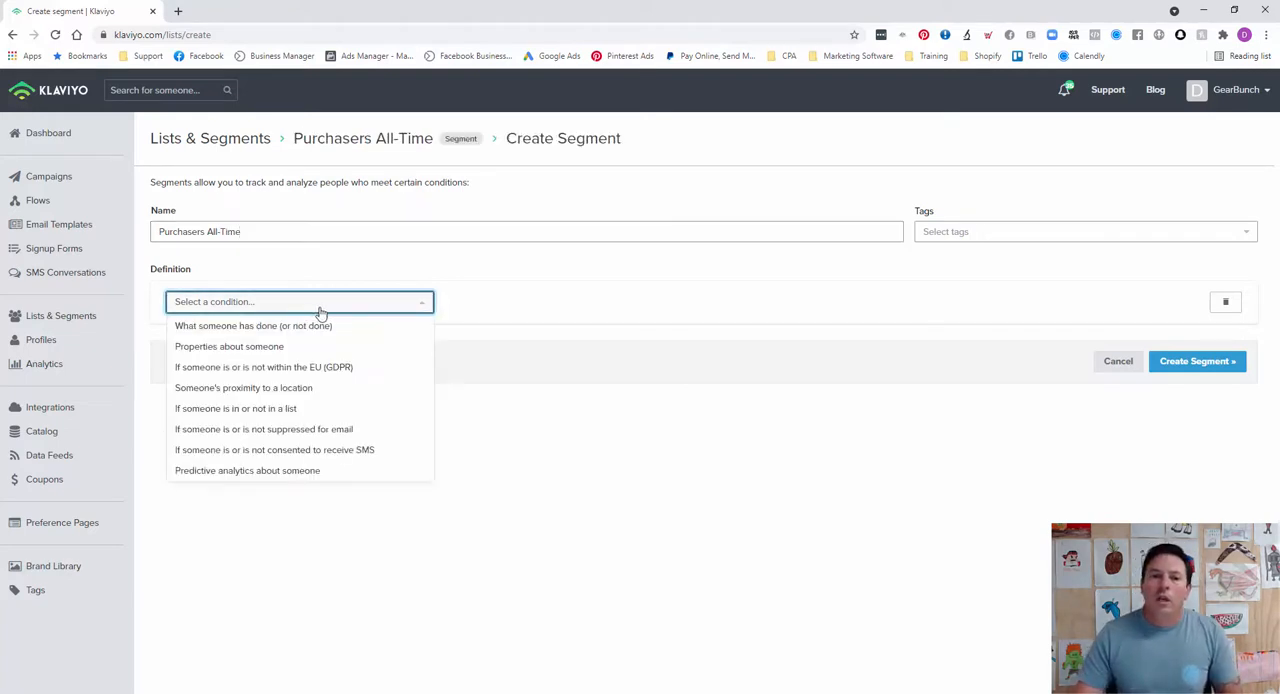
pyautogui.click(268, 327)
pyautogui.click(257, 330)
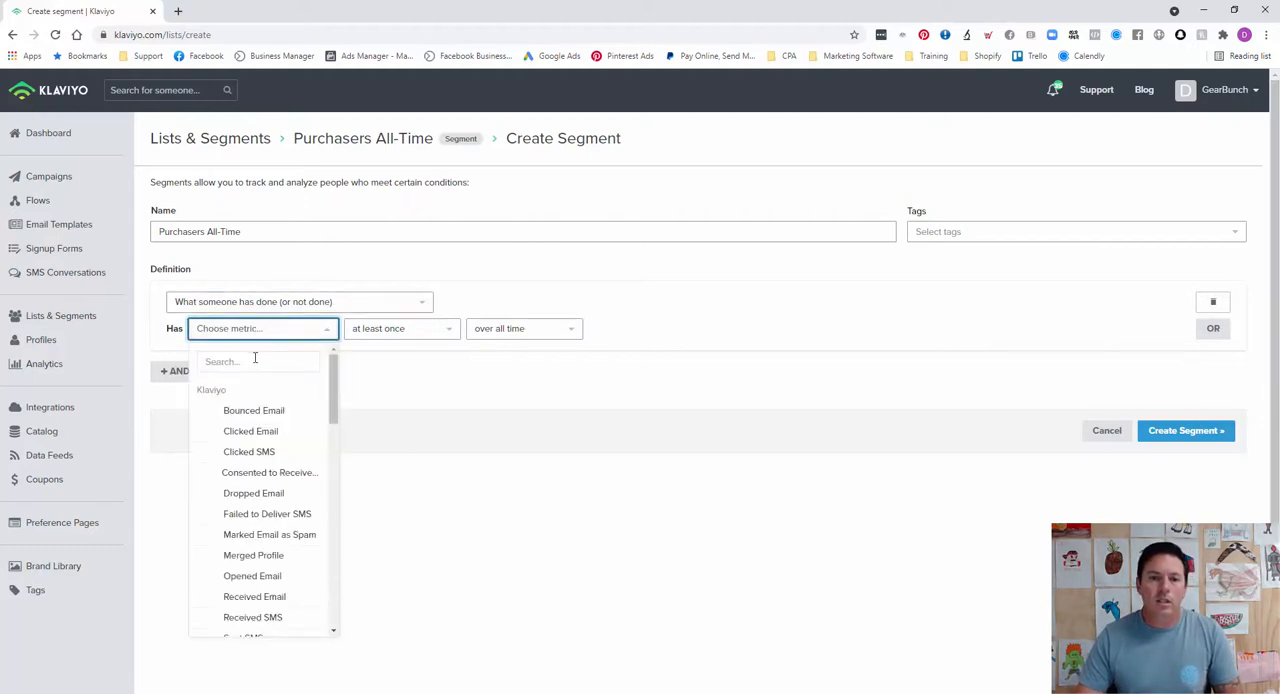
pyautogui.write('placed')
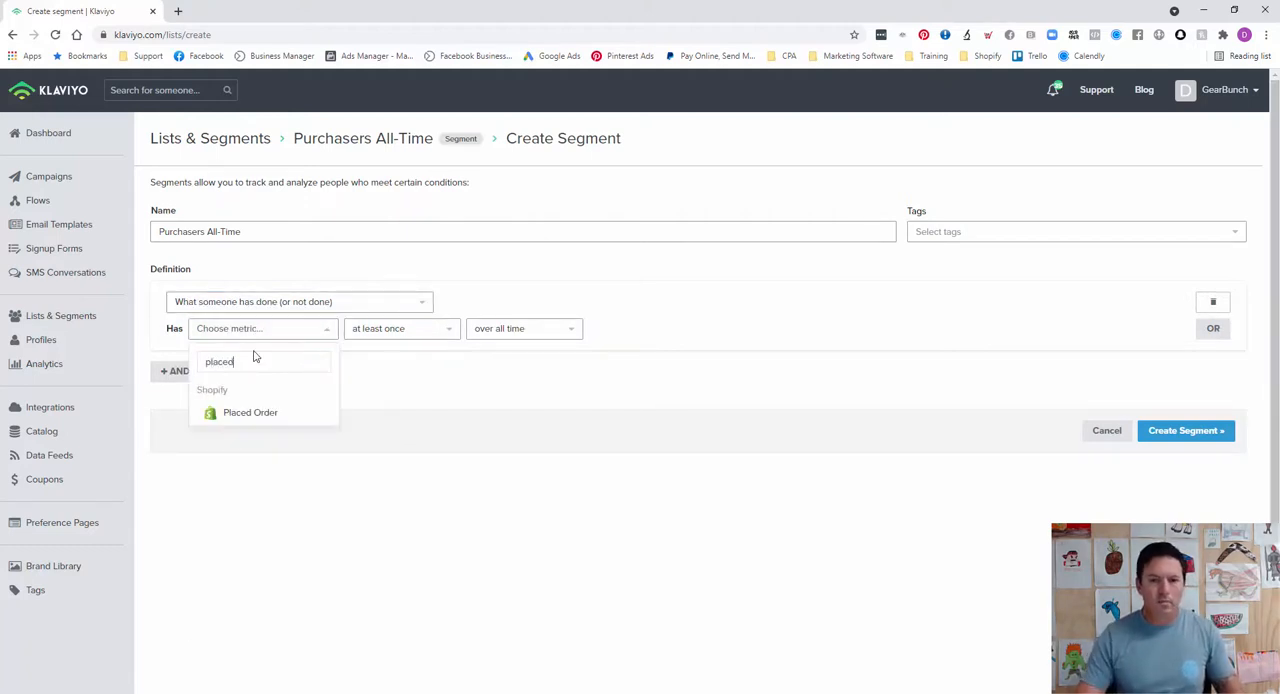
pyautogui.click(252, 411)
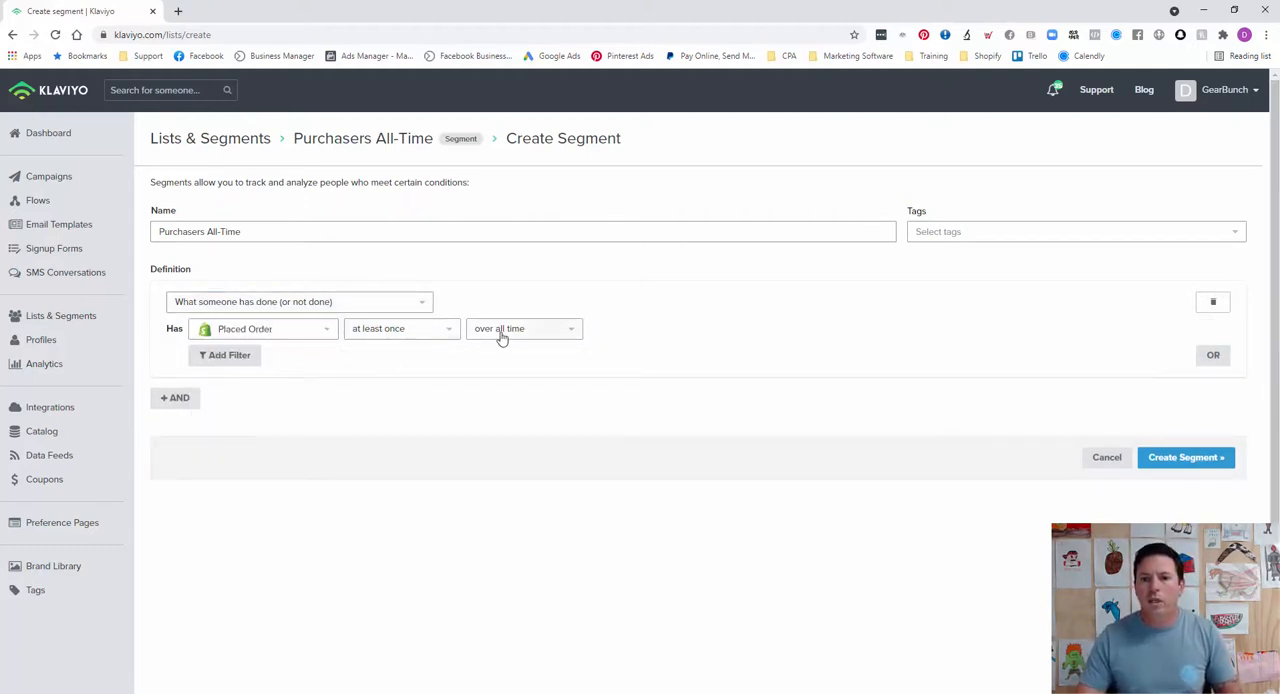
pyautogui.click(418, 336)
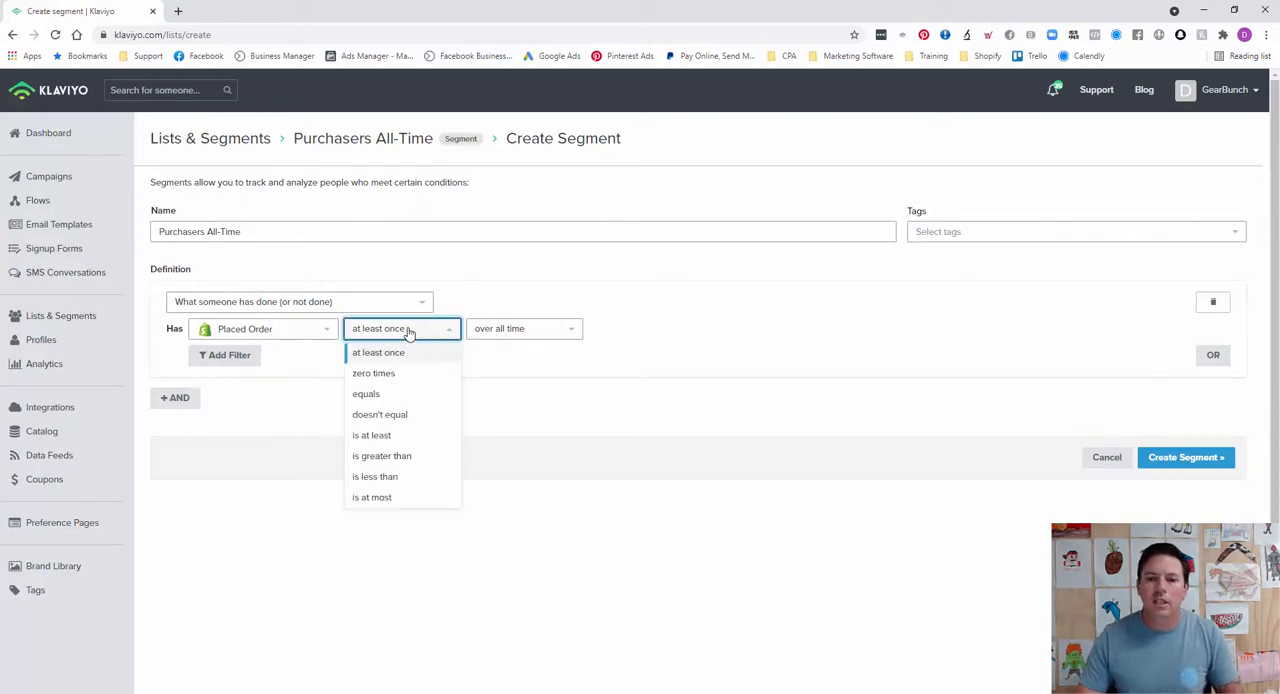
pyautogui.click(408, 332)
pyautogui.click(500, 330)
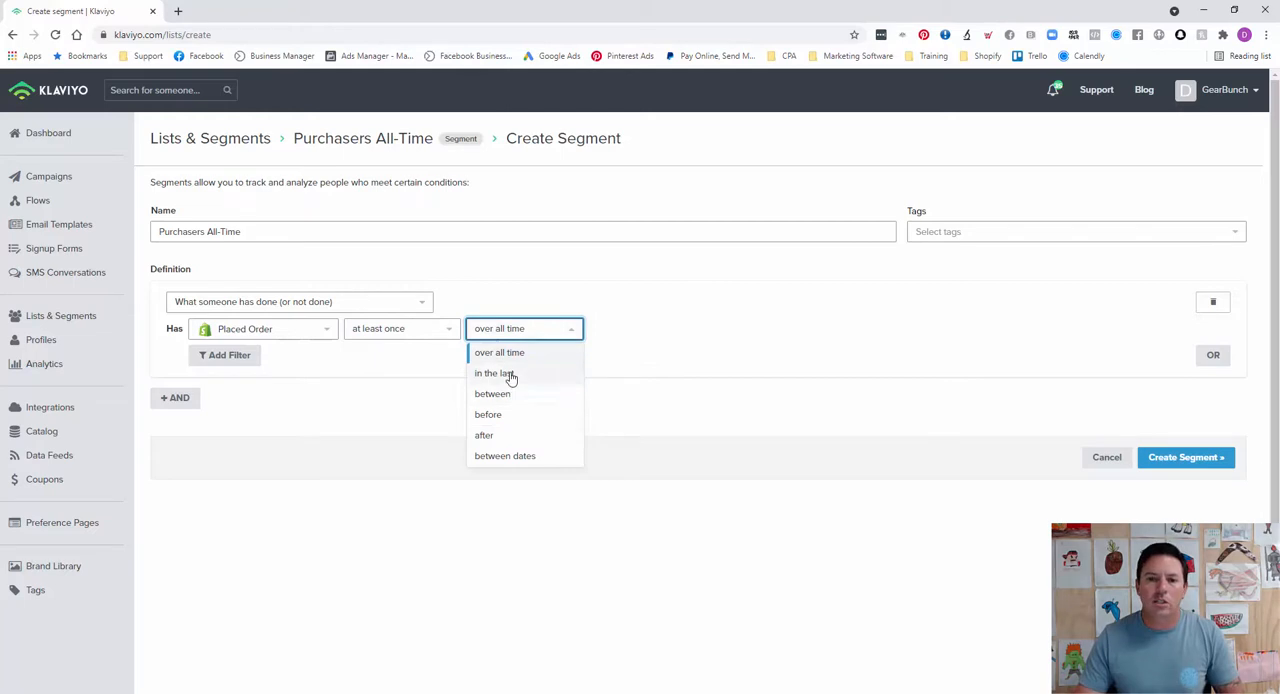
pyautogui.click(507, 373)
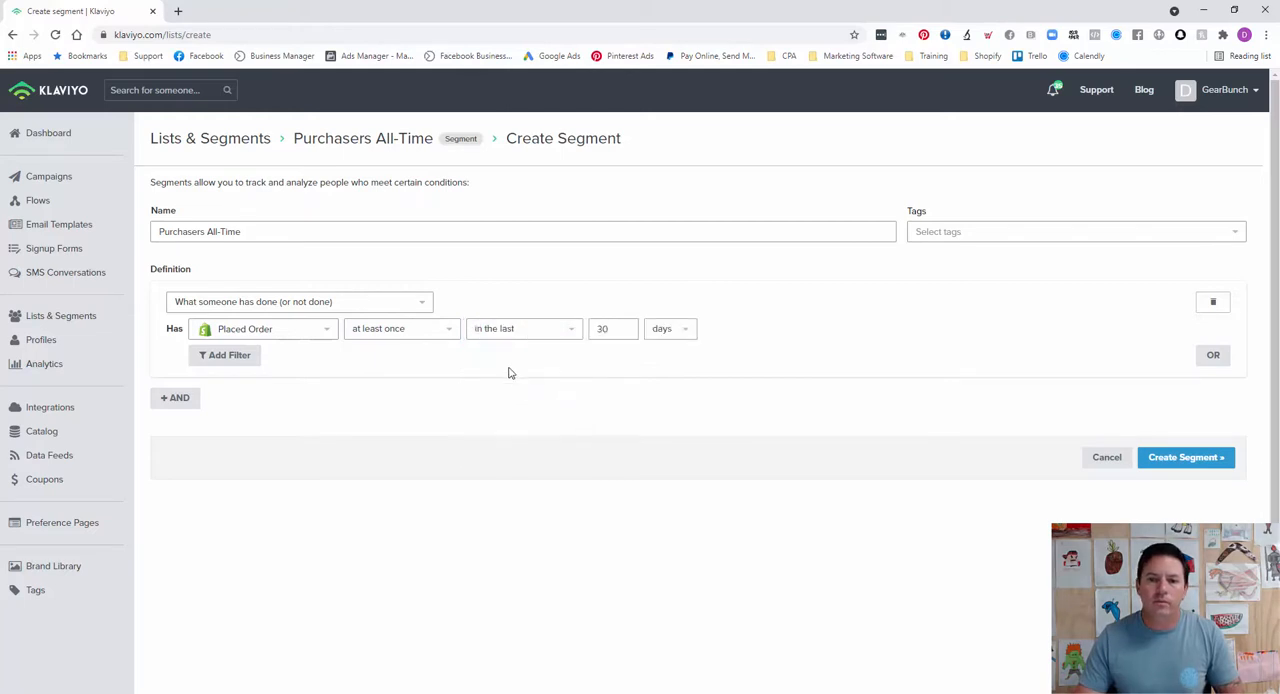
pyautogui.click(677, 331)
pyautogui.click(560, 330)
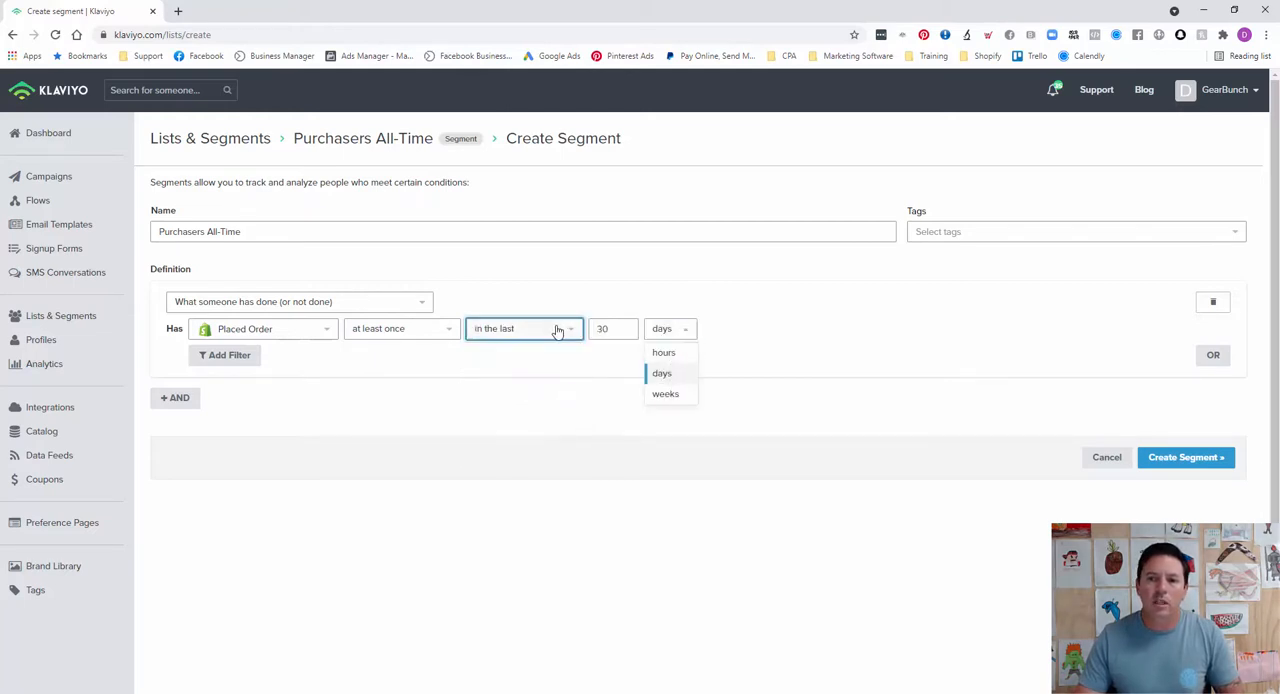
pyautogui.click(534, 354)
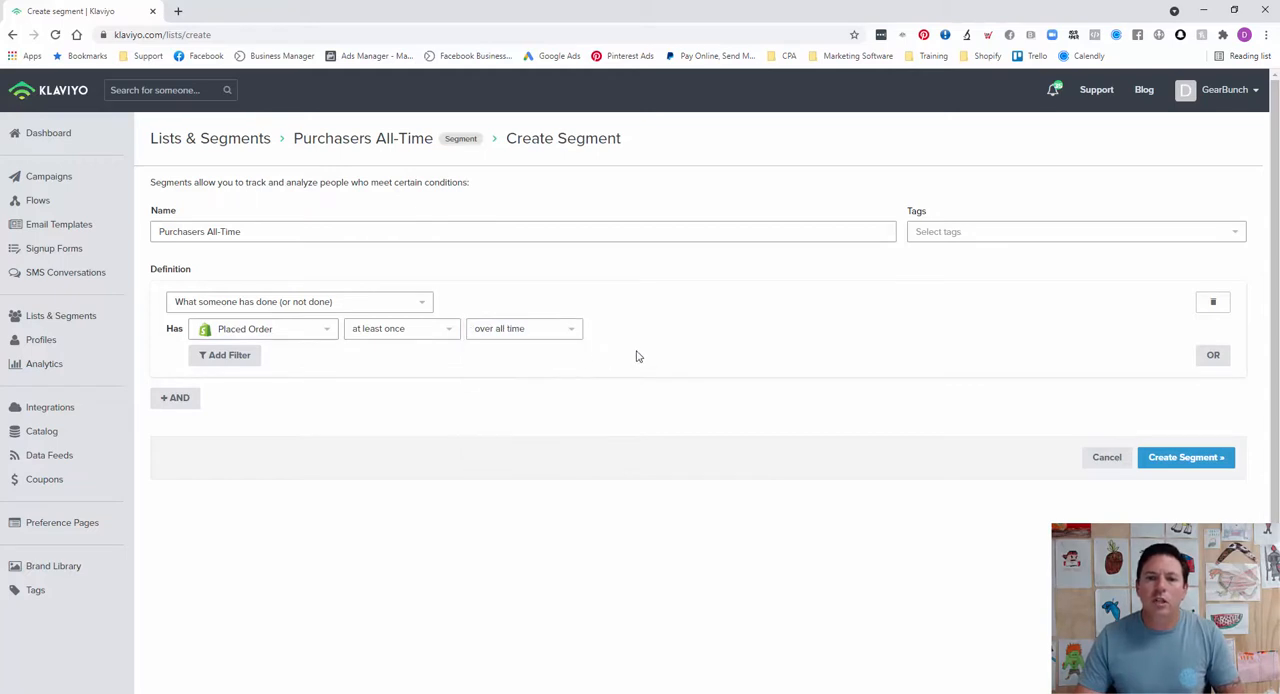
# Step: Create the Purchasers All-Time segment and open its settings
pyautogui.click(1180, 462)
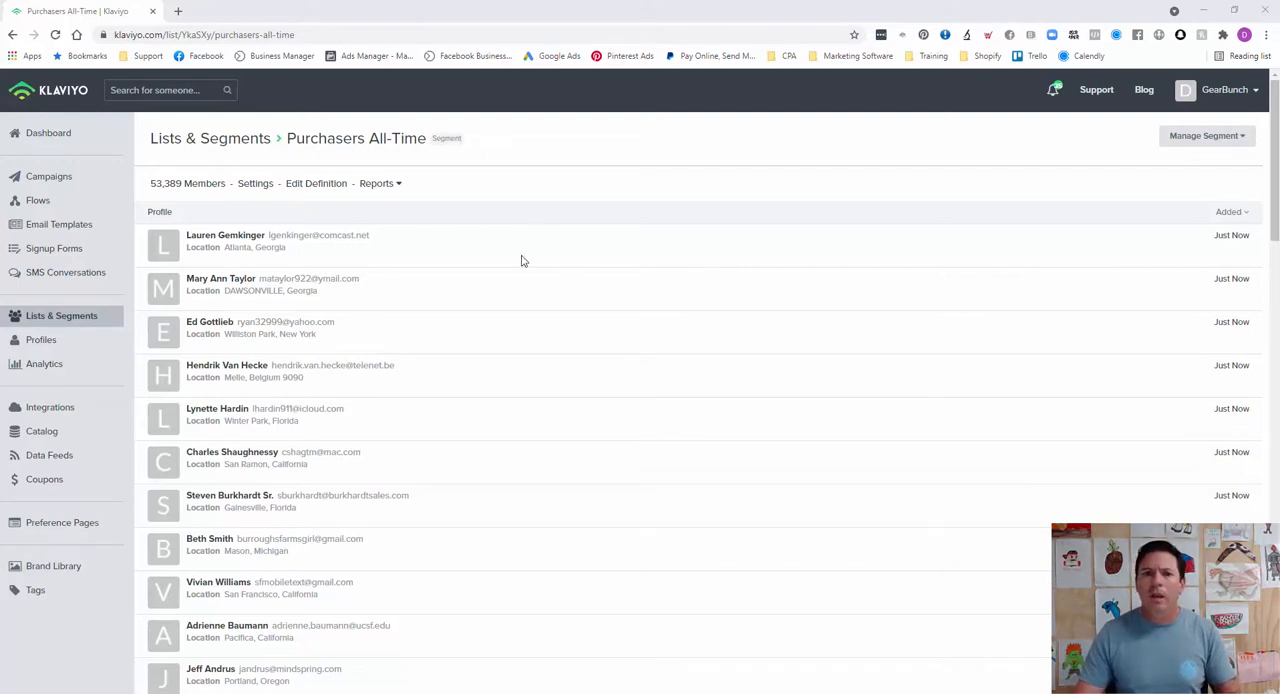
pyautogui.click(247, 188)
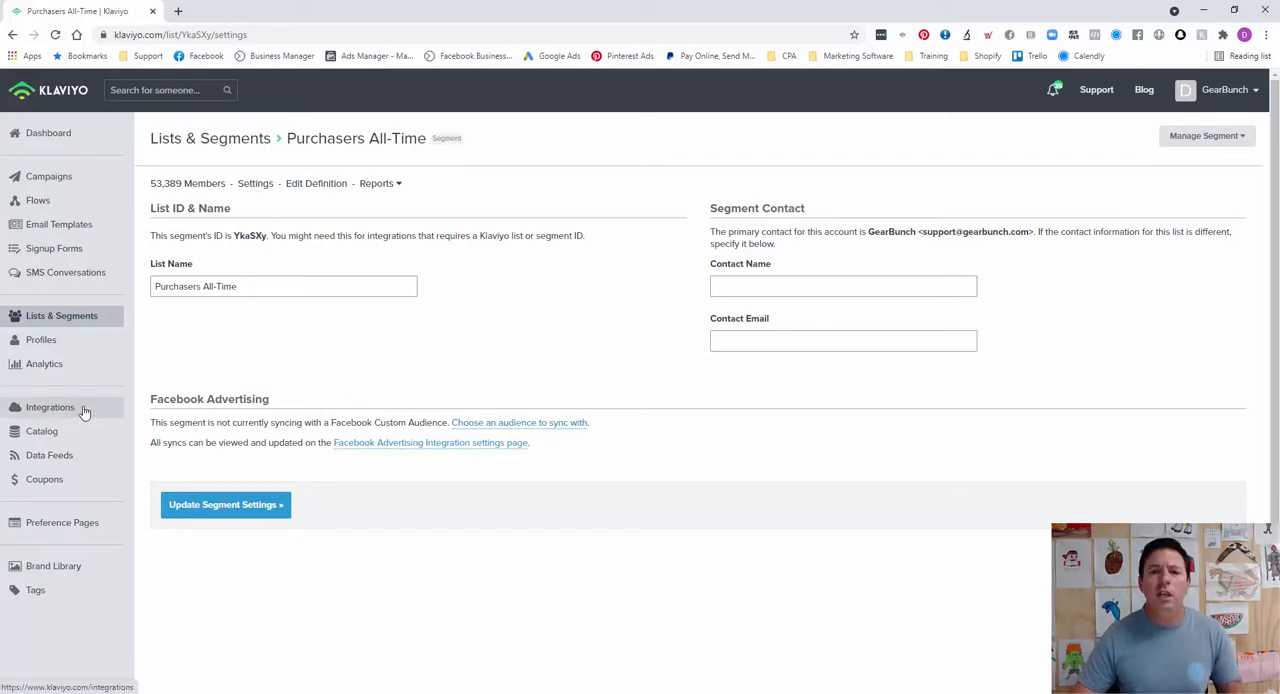
# Step: Sync the segment with a new Facebook custom audience named "KYO | Purchasers All Time"
pyautogui.click(531, 424)
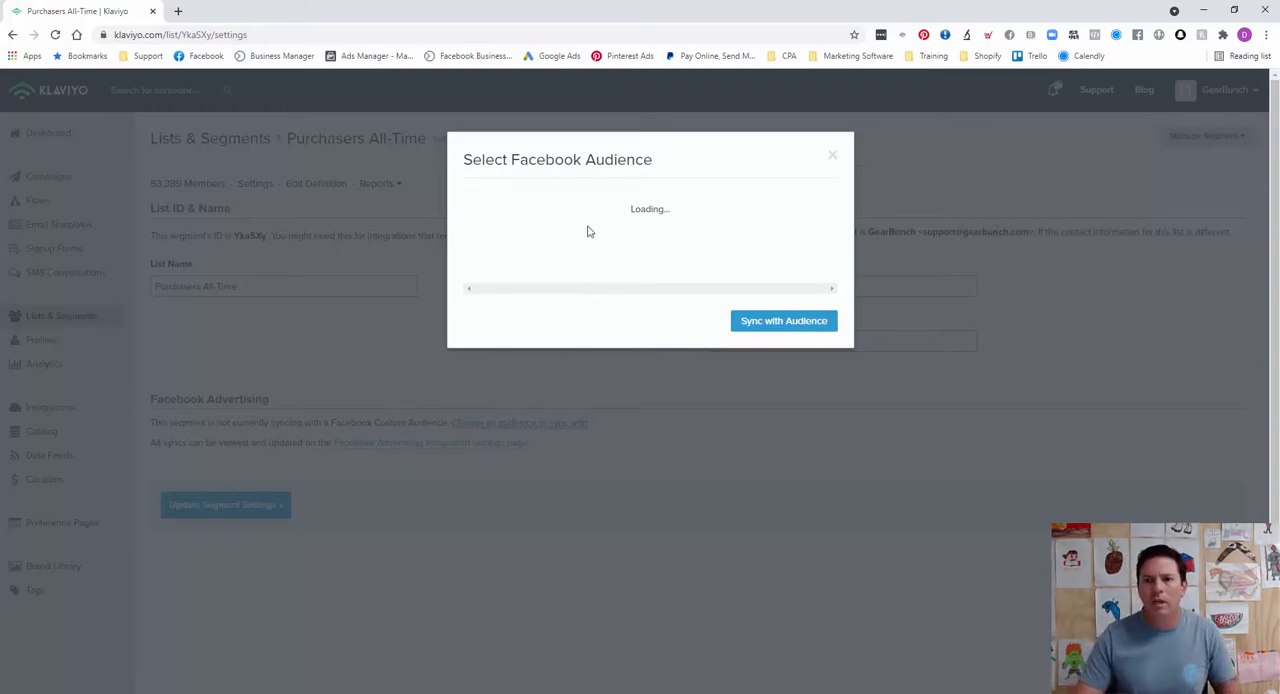
pyautogui.scroll(-5, 612, 285)
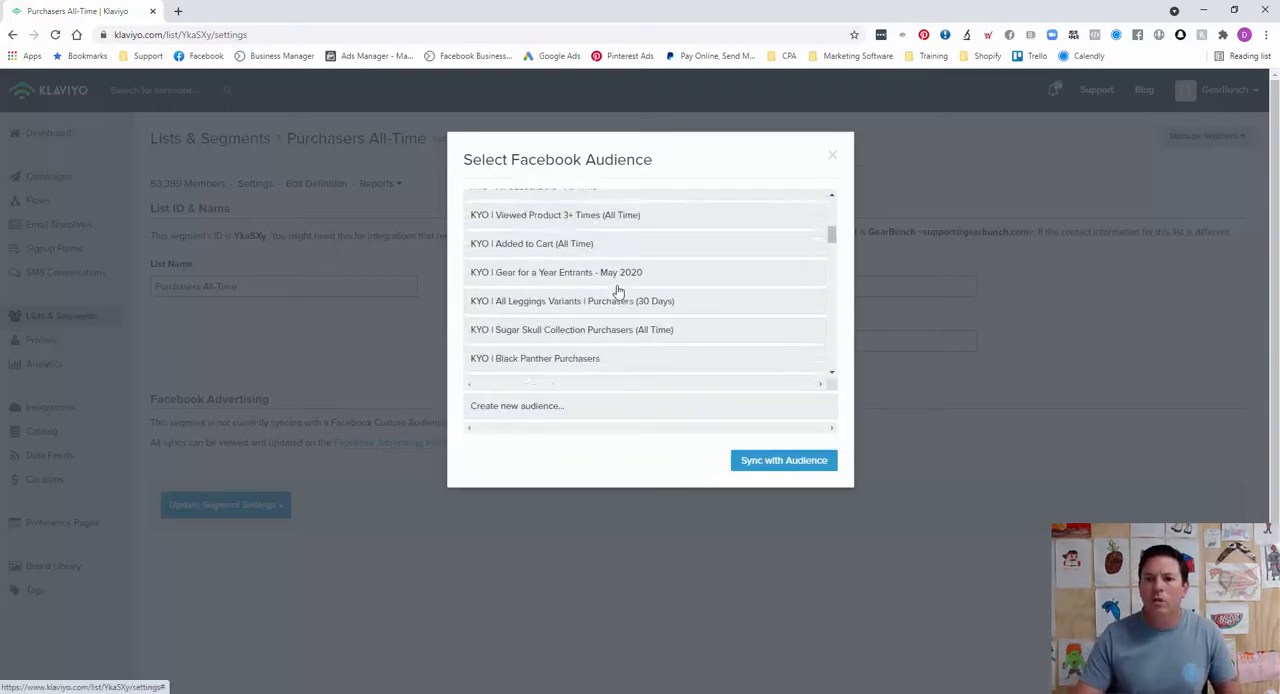
pyautogui.click(551, 407)
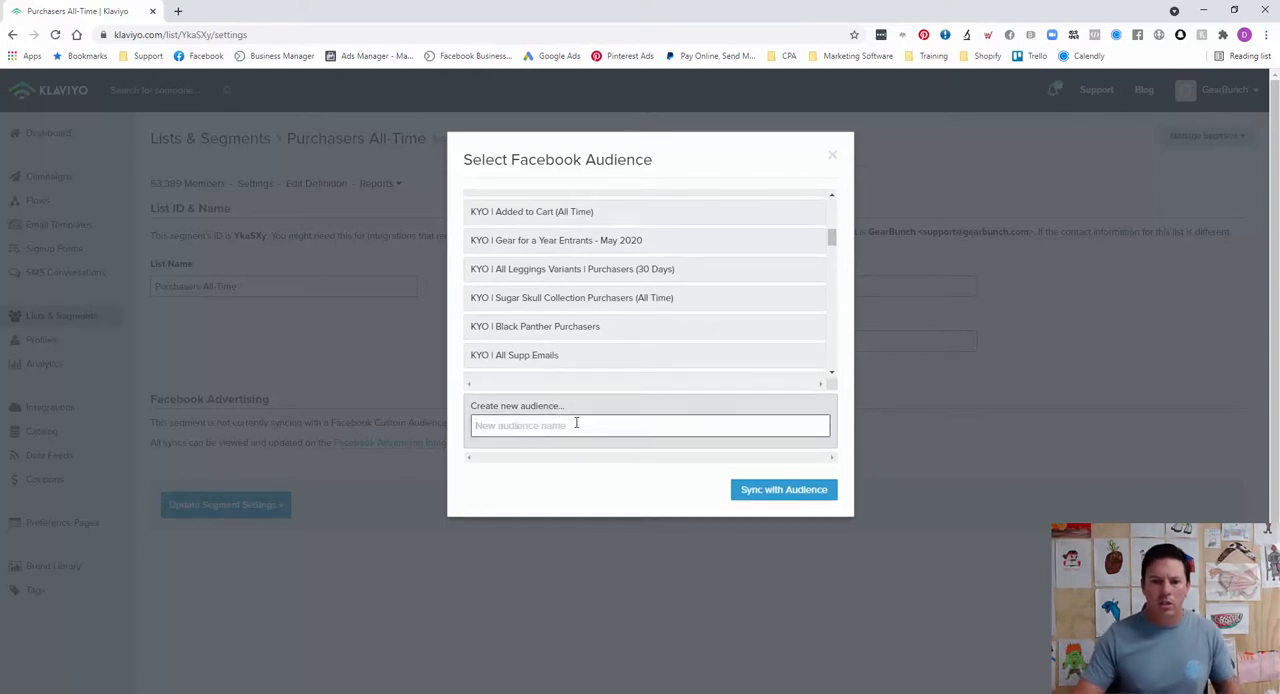
pyautogui.write('KY')
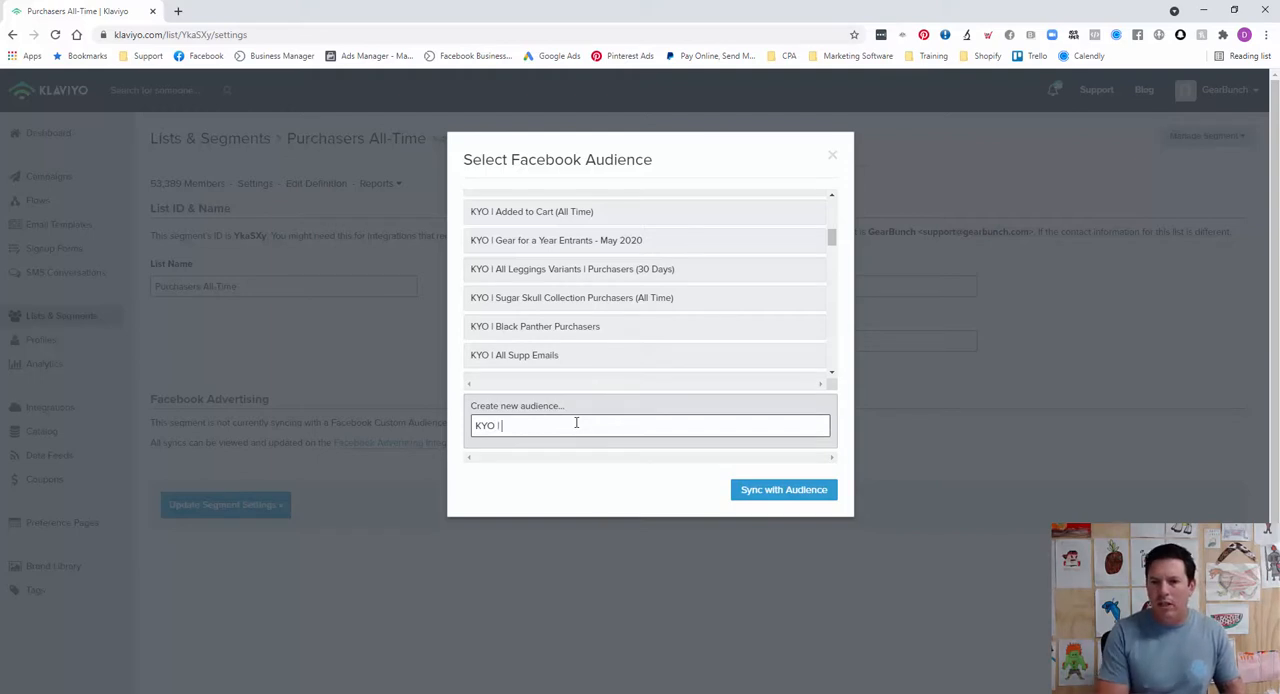
pyautogui.write('O | ')
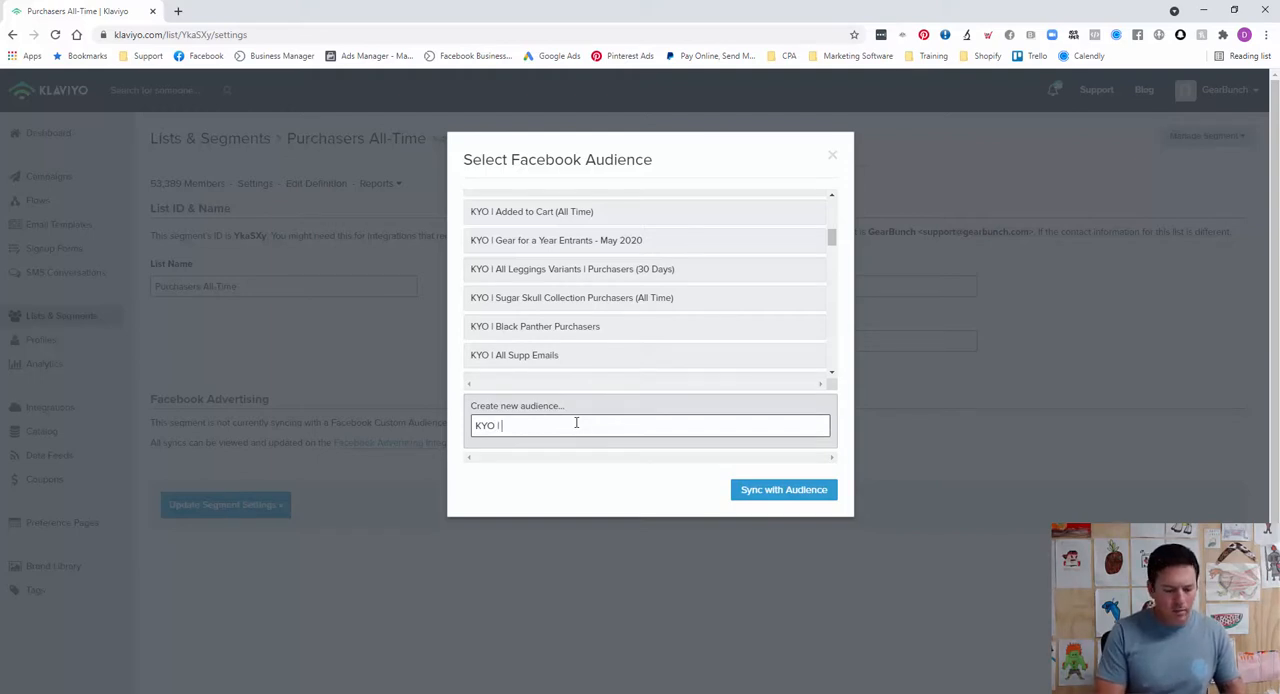
pyautogui.write('Purchasers ')
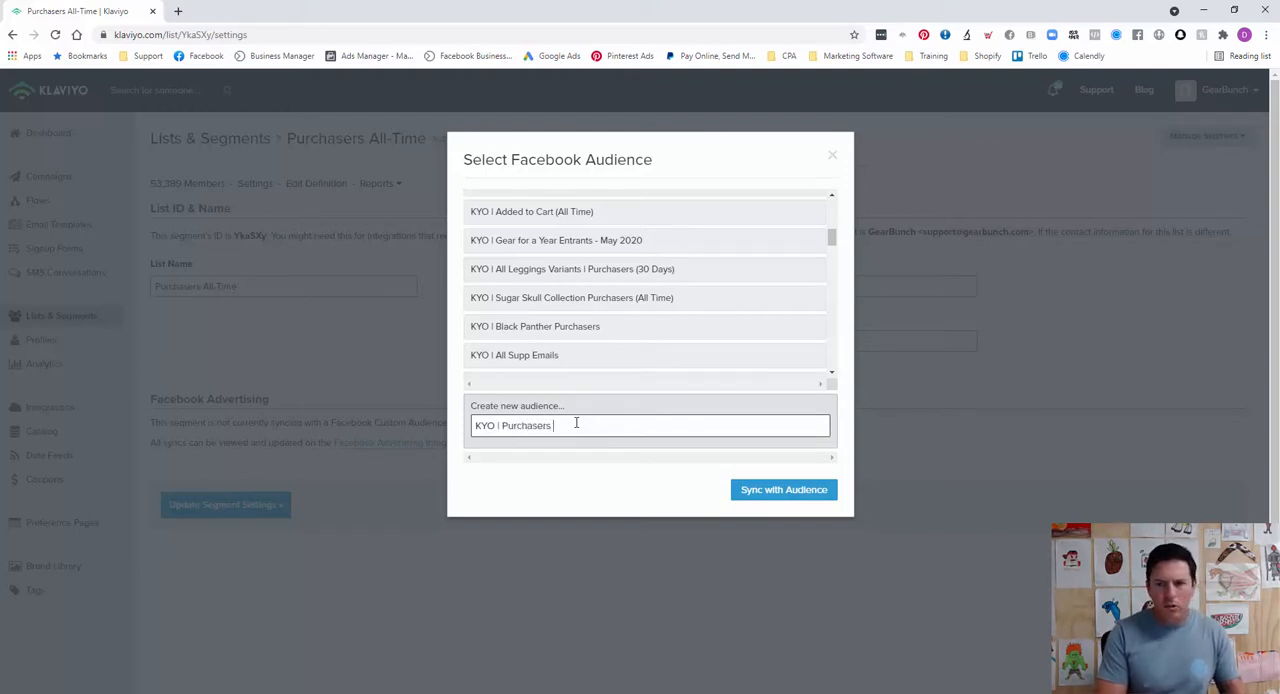
pyautogui.write('All Time')
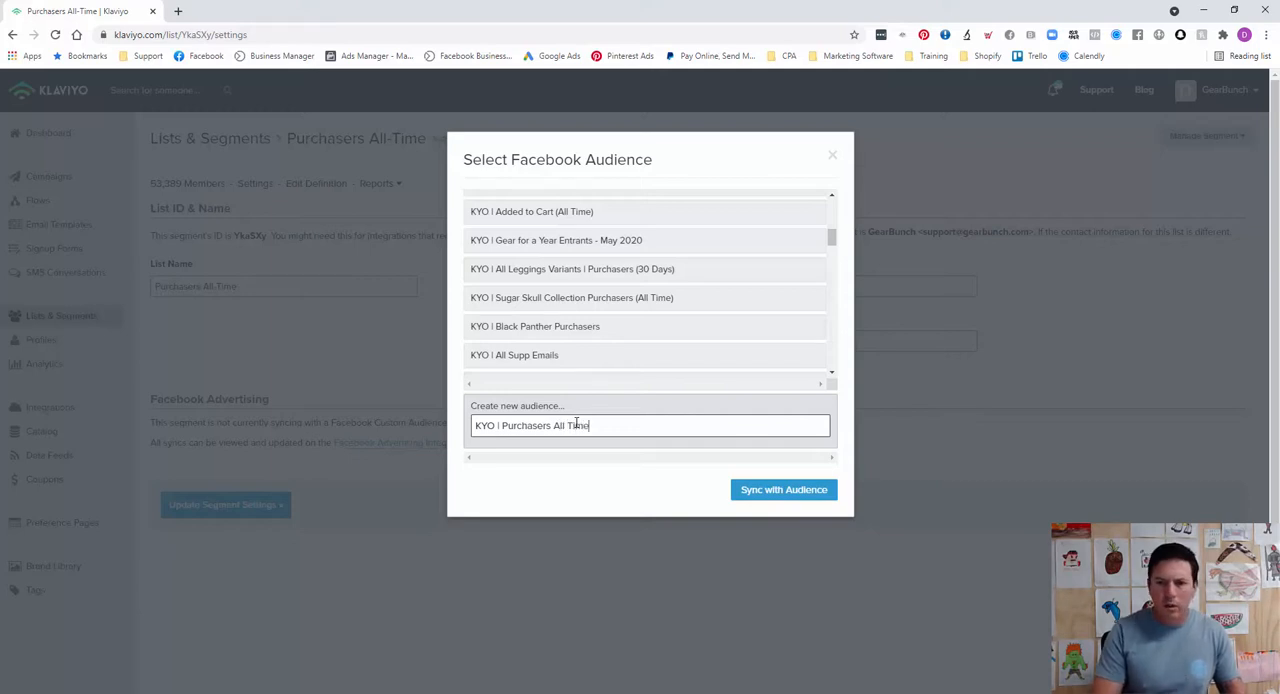
pyautogui.click(766, 489)
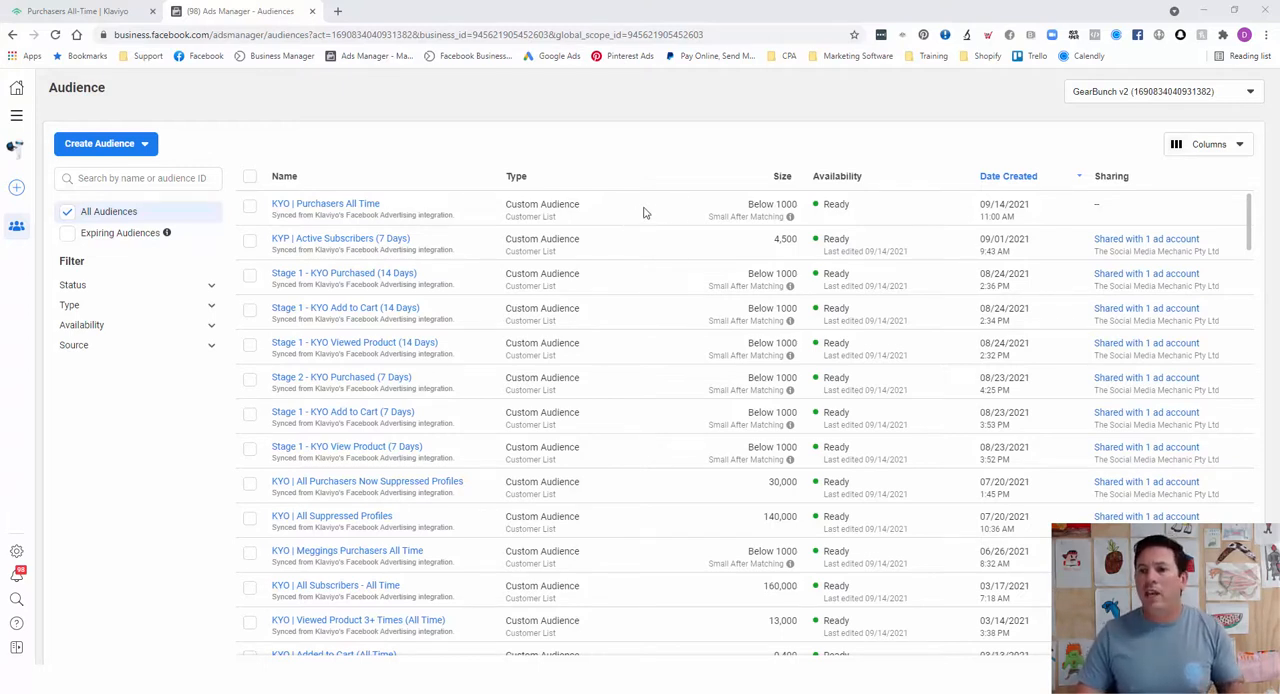
# Step: In Facebook Ads Manager's audience list, select the "KYO | Purchasers All Time" custom audience and dismiss the customer list tip
pyautogui.click(250, 205)
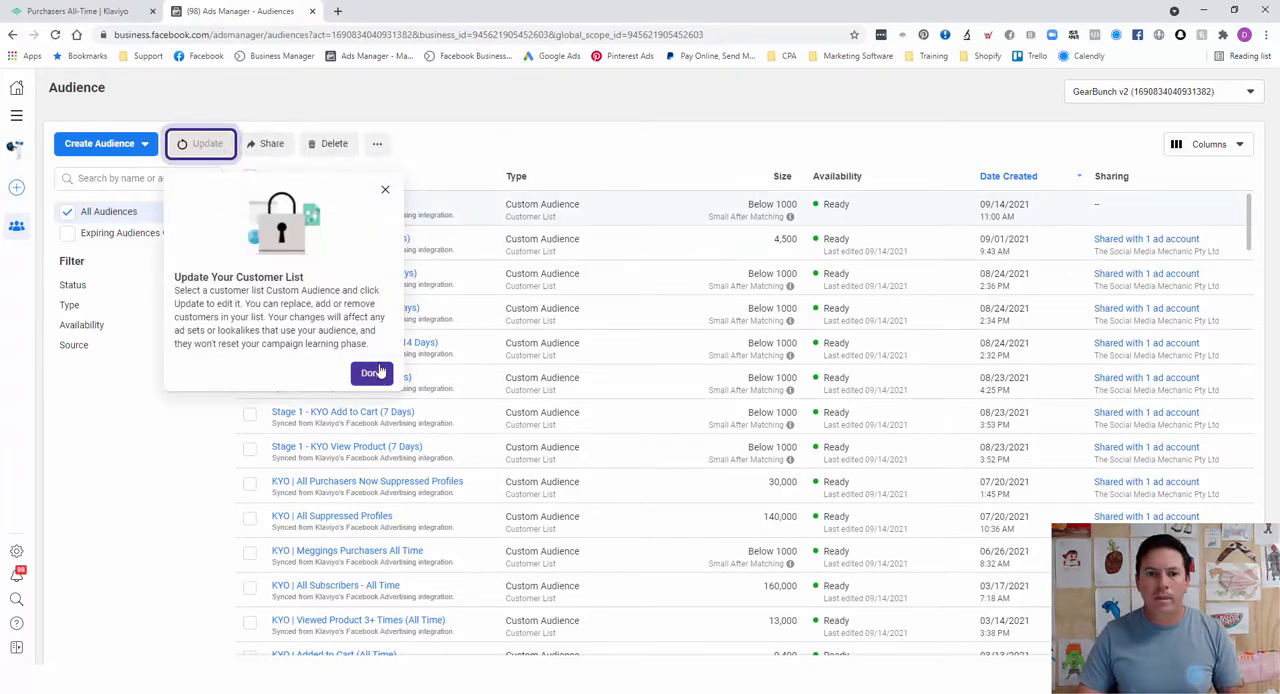
pyautogui.click(403, 185)
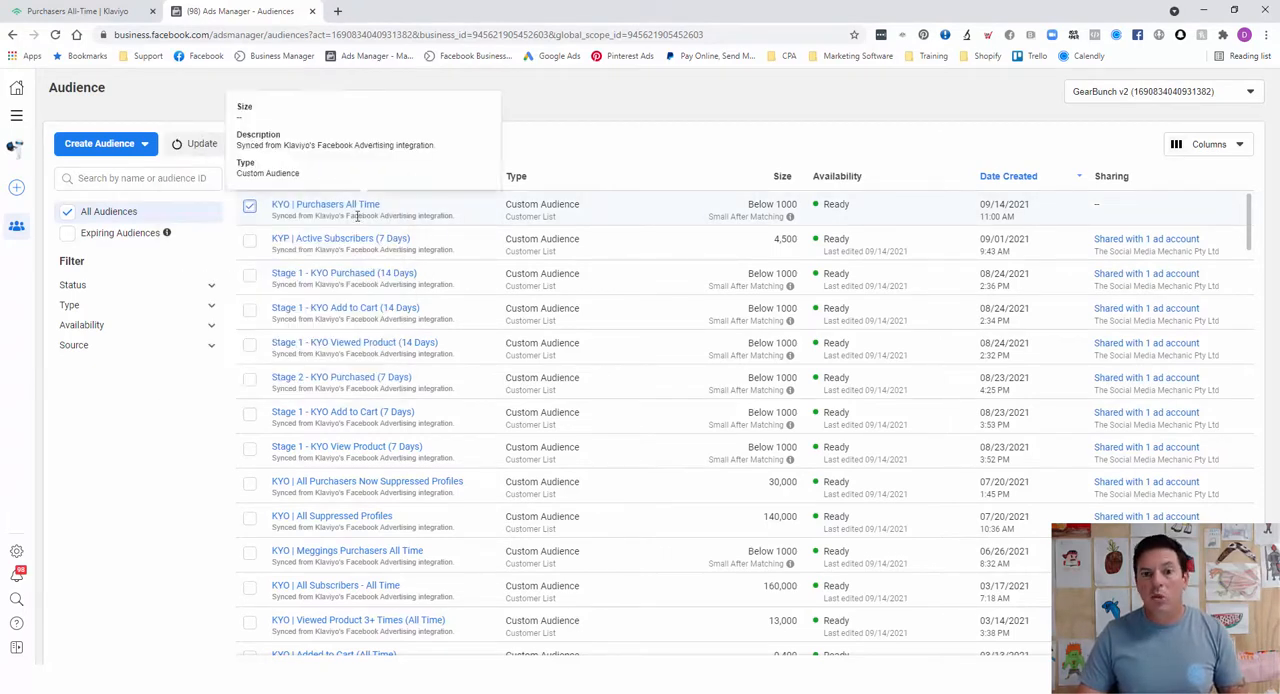